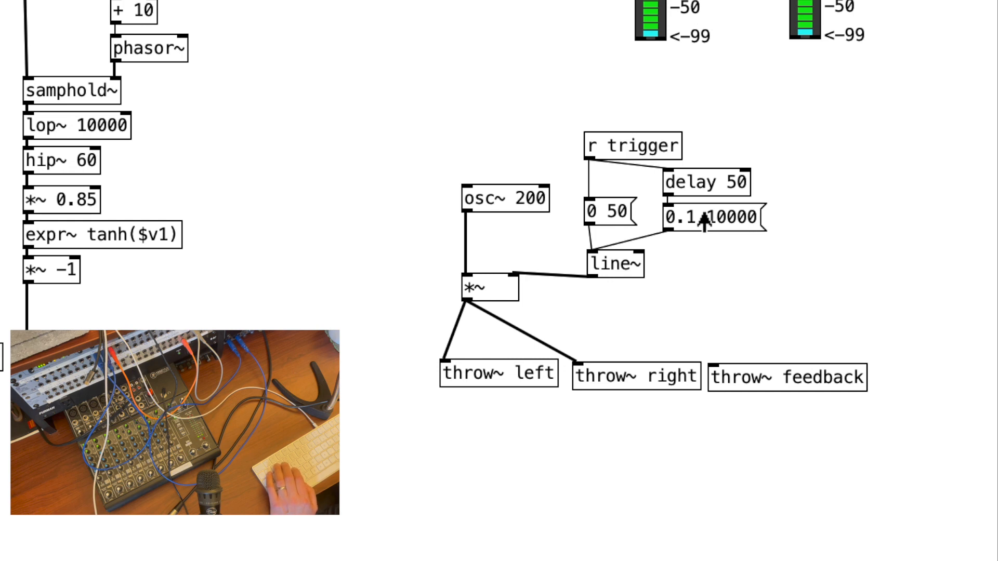
- Straighten the line~ object's position and connect the *~ output to throw~ feedback
click(621, 265)
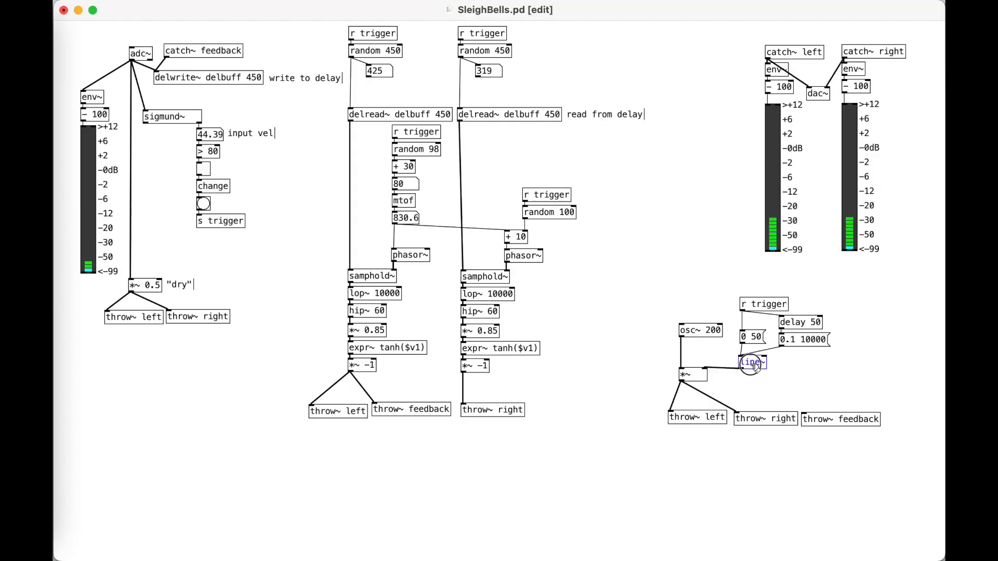
double_click(754, 364)
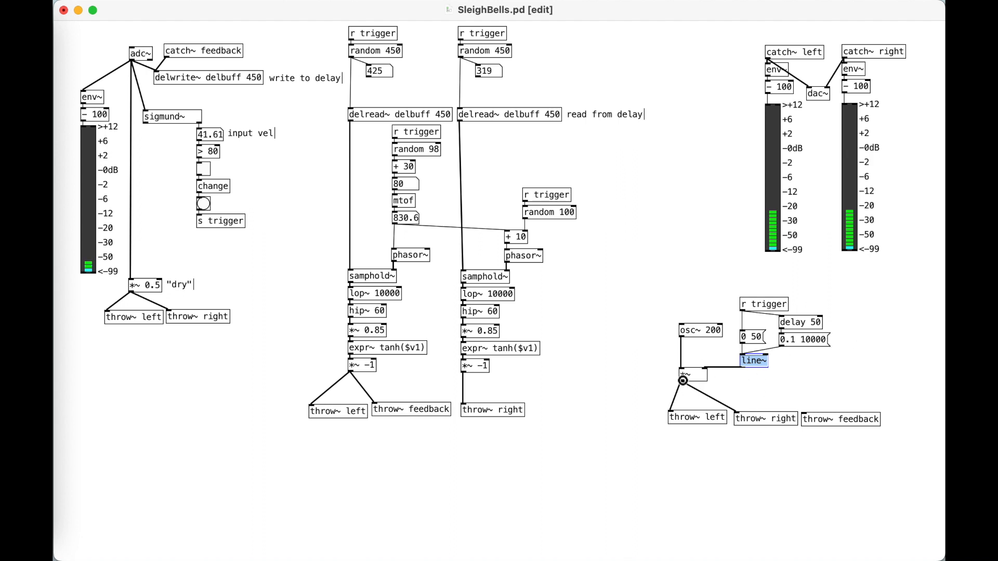
drag(710, 395, 812, 416)
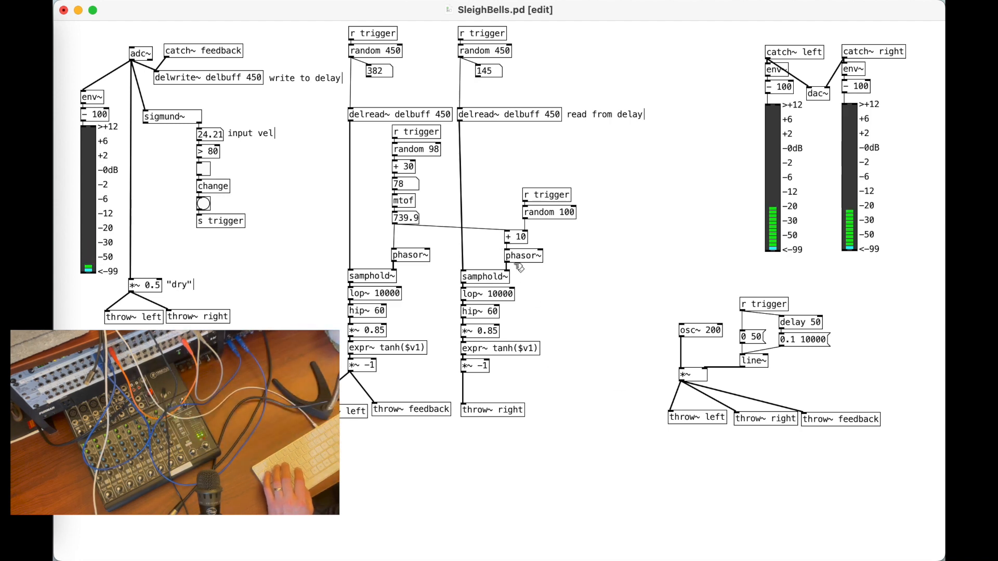
- Add a "sample crush" comment beside the second samphold~ object
key(super+5)
text(samp)
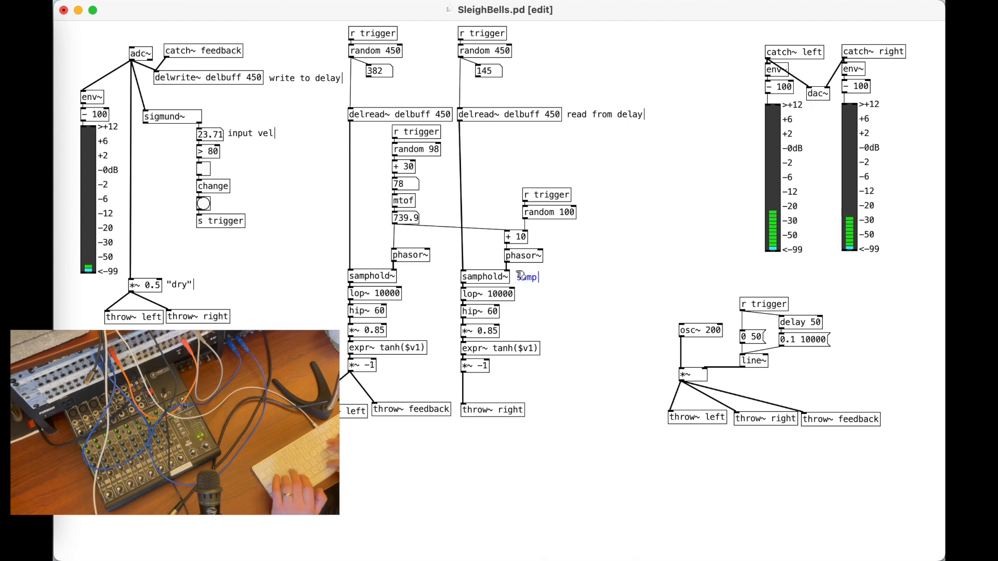
text(le crush)
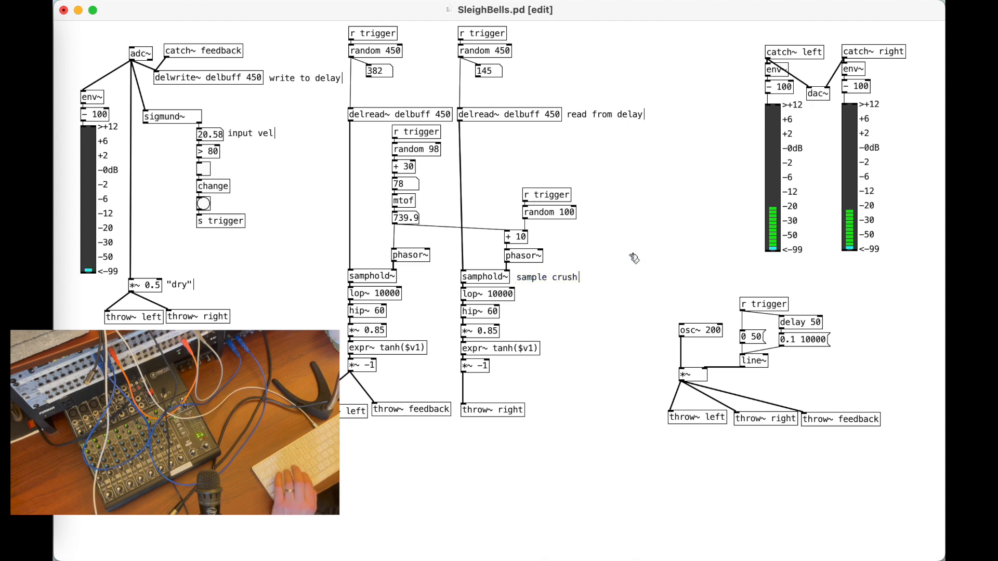
drag(546, 280, 543, 279)
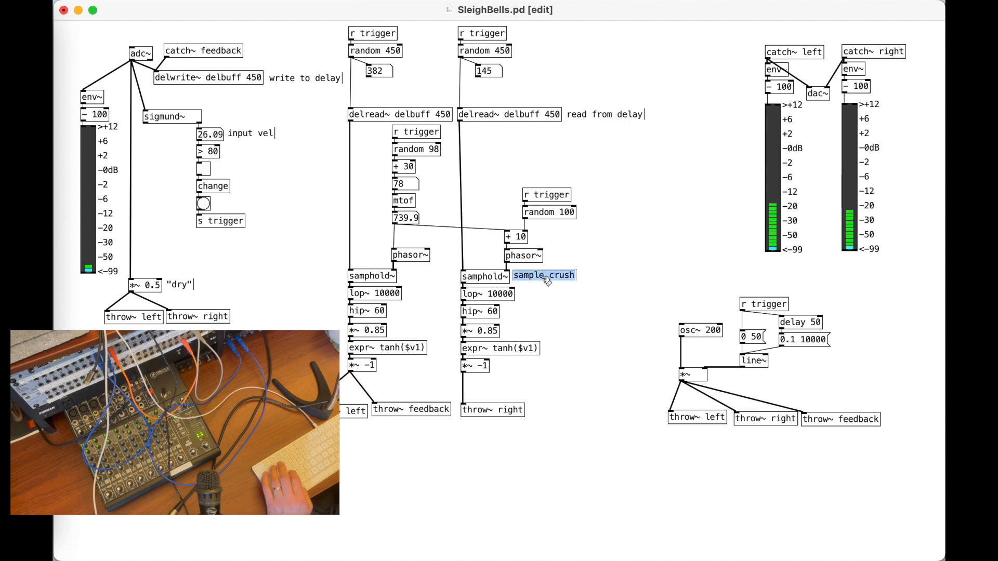
- Add a "saturation" comment in quotation marks beside the second expr~ tanh($v1) object
click(574, 320)
key(super+5)
click(548, 344)
text("saturation")
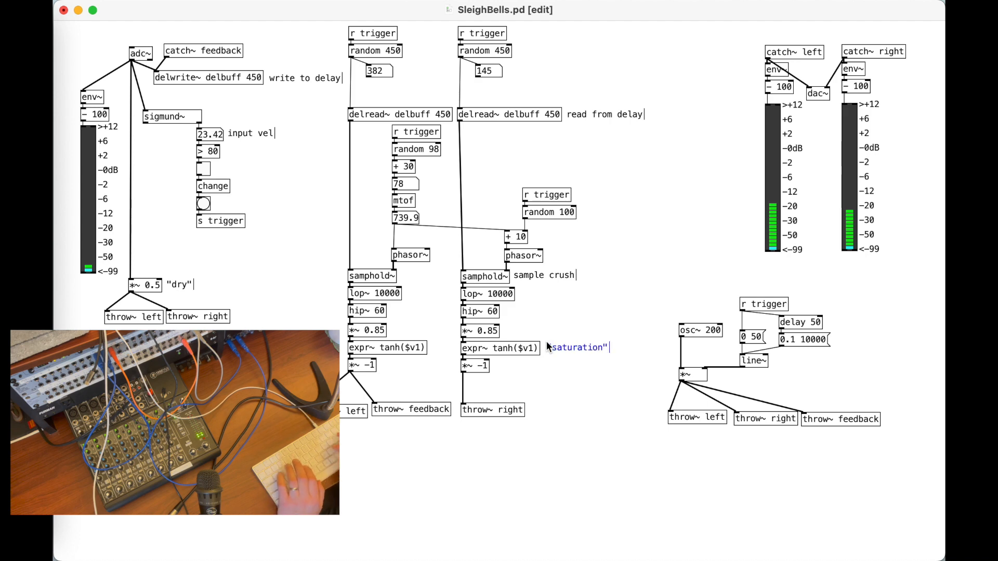
click(547, 341)
double_click(572, 352)
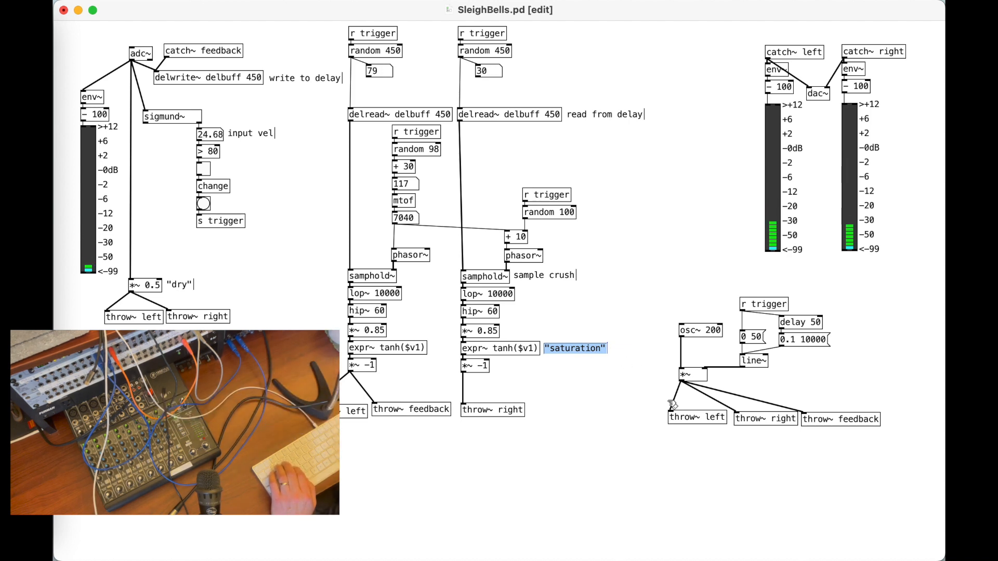
- Move the three throw~ objects and their *~ farther below osc~ 200, and place the envelope group directly above the *~ right inlet
drag(904, 487, 674, 409)
drag(692, 419, 686, 506)
drag(690, 380, 695, 455)
drag(832, 371, 708, 376)
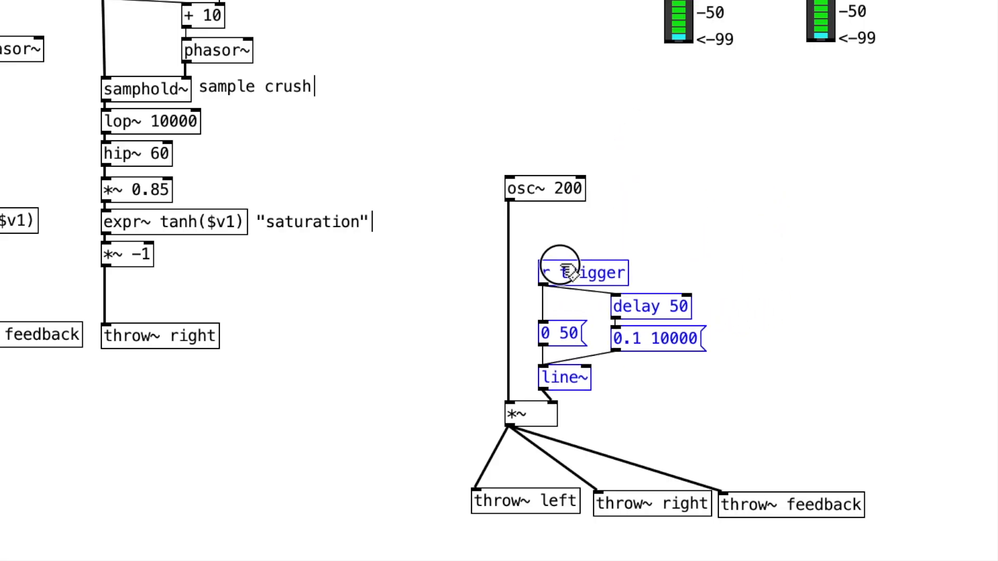
drag(560, 266, 569, 267)
click(765, 385)
drag(772, 413, 441, 295)
drag(518, 427, 517, 451)
click(669, 448)
- Change the delayed envelope message to 0.05 10000
double_click(651, 365)
click(651, 366)
text(05)
click(656, 206)
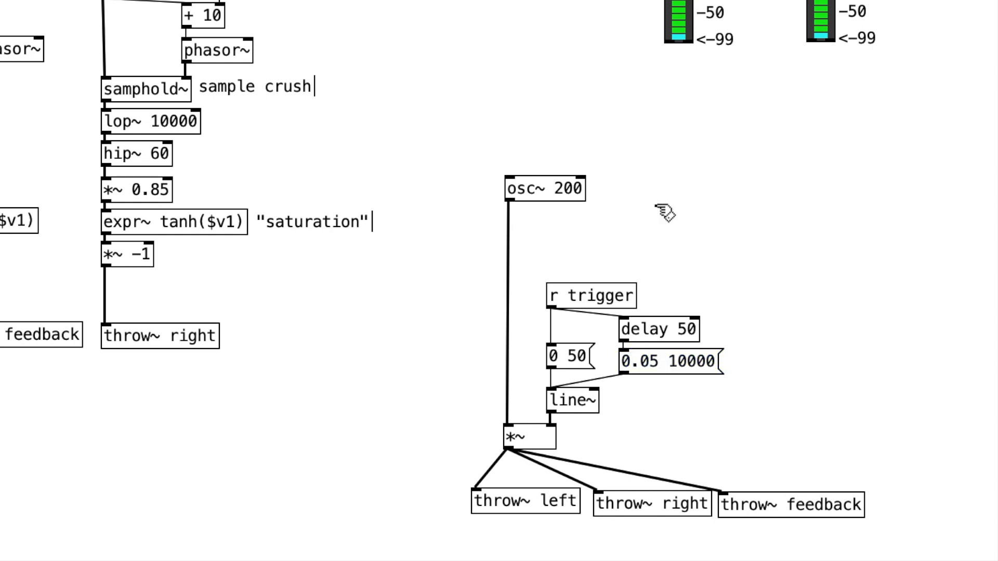
- Duplicate osc~ 200 twice, line the three oscillators up in a row, and connect the copies to the *~ left inlet
drag(521, 191, 640, 195)
key(ctrl+d)
key(ctrl+d)
shift+click(529, 200)
drag(531, 212, 515, 435)
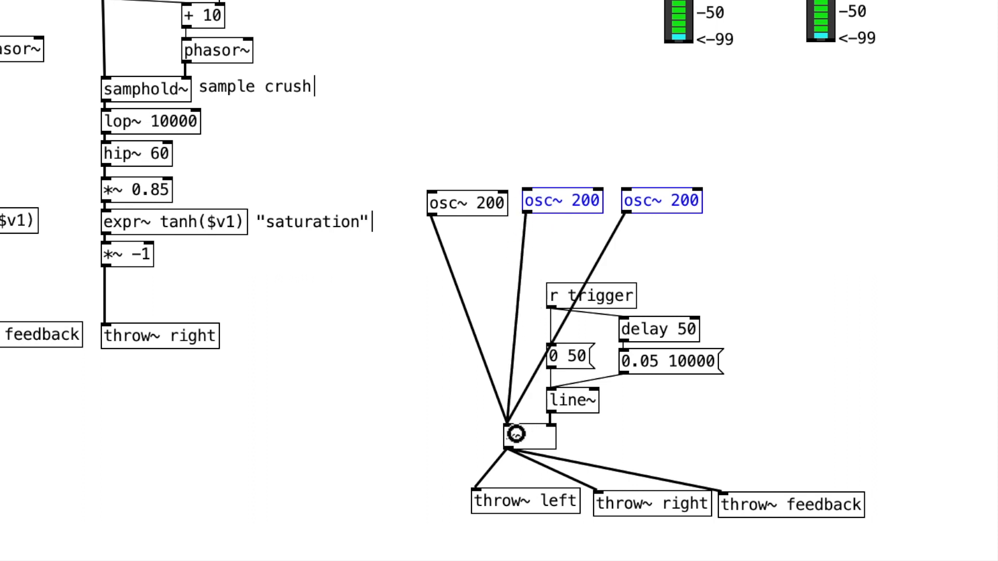
- Add a 72 message feeding mtof into the first osc~, and connect a duplicate pair to the second osc~
click(456, 106)
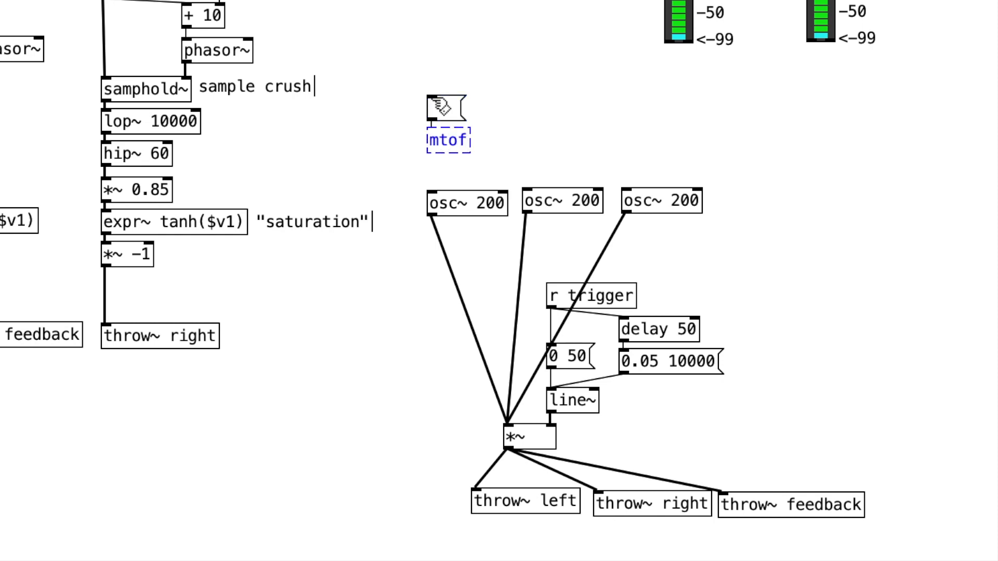
click(549, 120)
drag(430, 153, 427, 202)
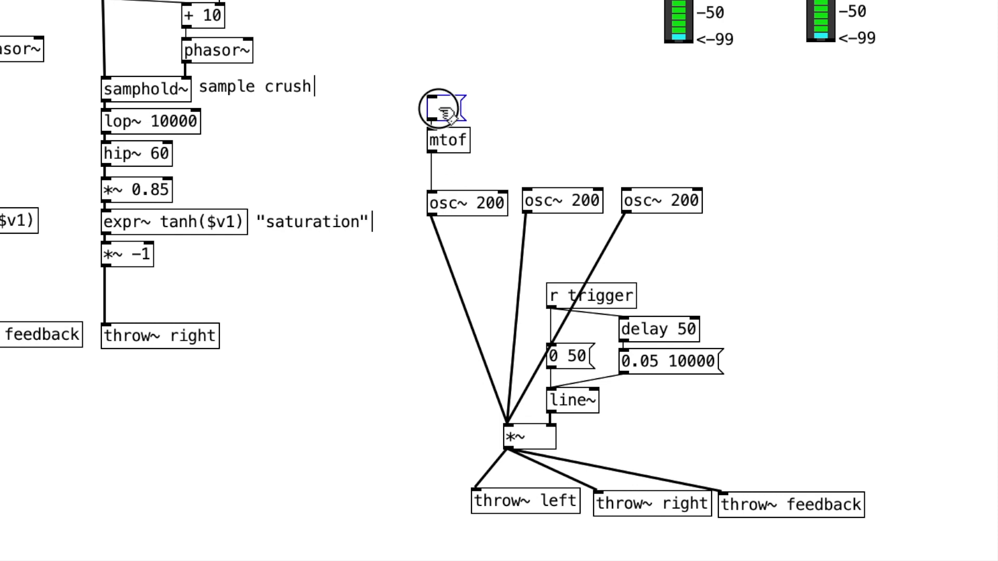
mouse_move(535, 96)
mouse_down()
mouse_move(440, 162)
mouse_move(540, 149)
mouse_move(527, 202)
mouse_up()
key(ctrl+d)
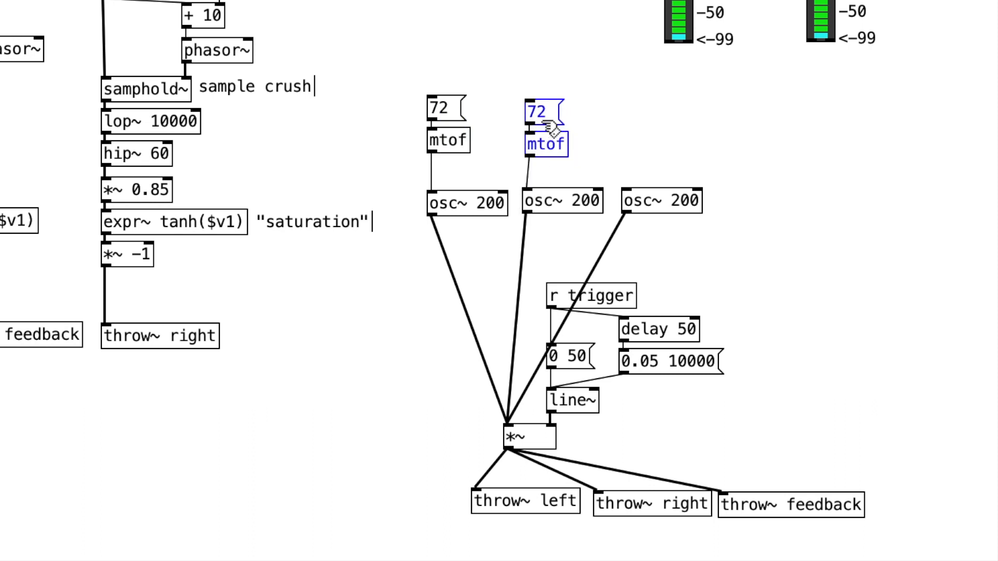
- Set the note message above the second osc~ to 86
click(621, 121)
double_click(558, 114)
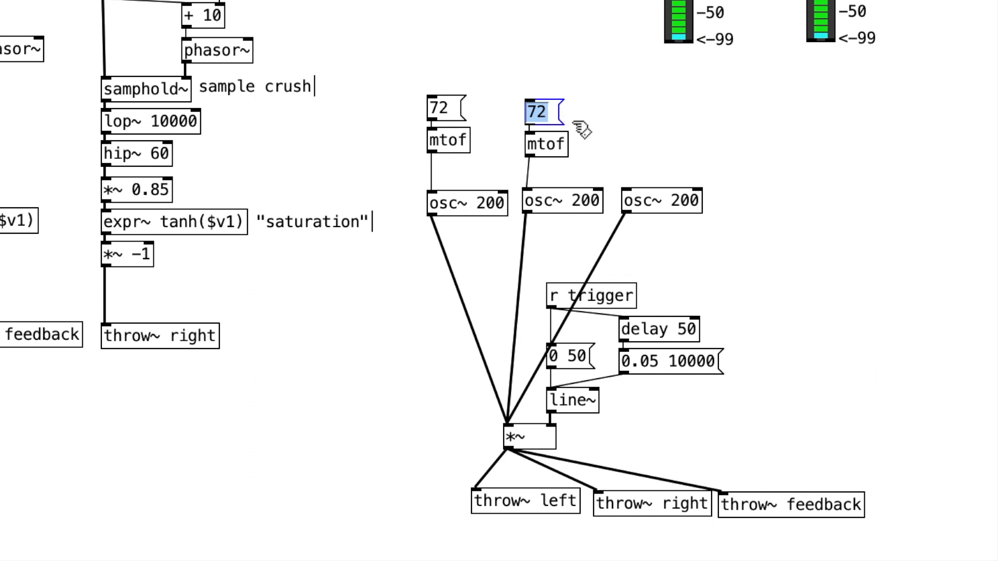
text(86)
click(615, 124)
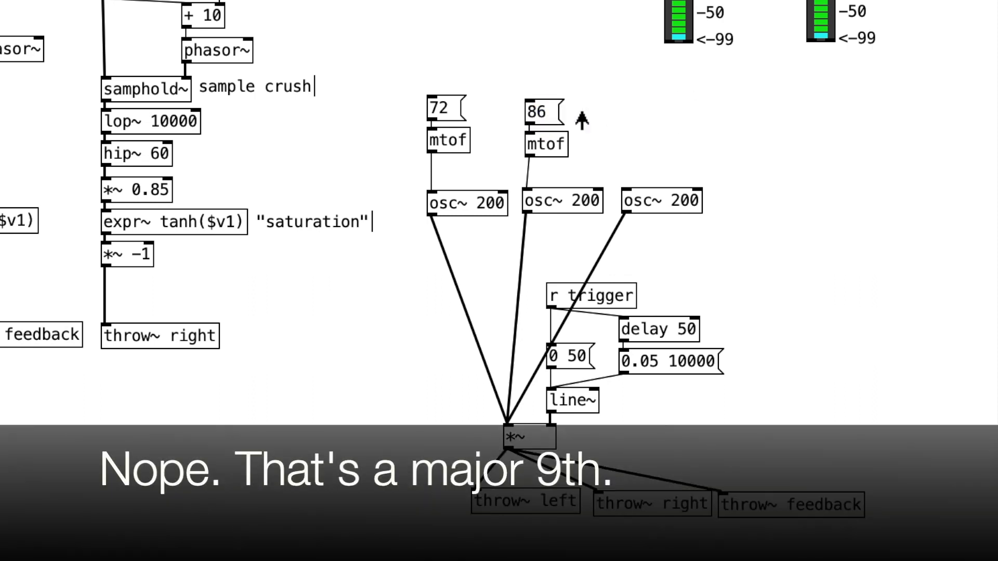
- Align the 86 message and its mtof vertically with the second osc~
drag(643, 178, 528, 99)
drag(545, 147, 542, 143)
click(572, 152)
click(438, 104)
click(622, 154)
- Duplicate the 86 message and mtof pair, connect it to the third osc~, and set its note to 89
drag(621, 154, 520, 88)
key(ctrl+d)
drag(578, 149, 628, 198)
double_click(648, 117)
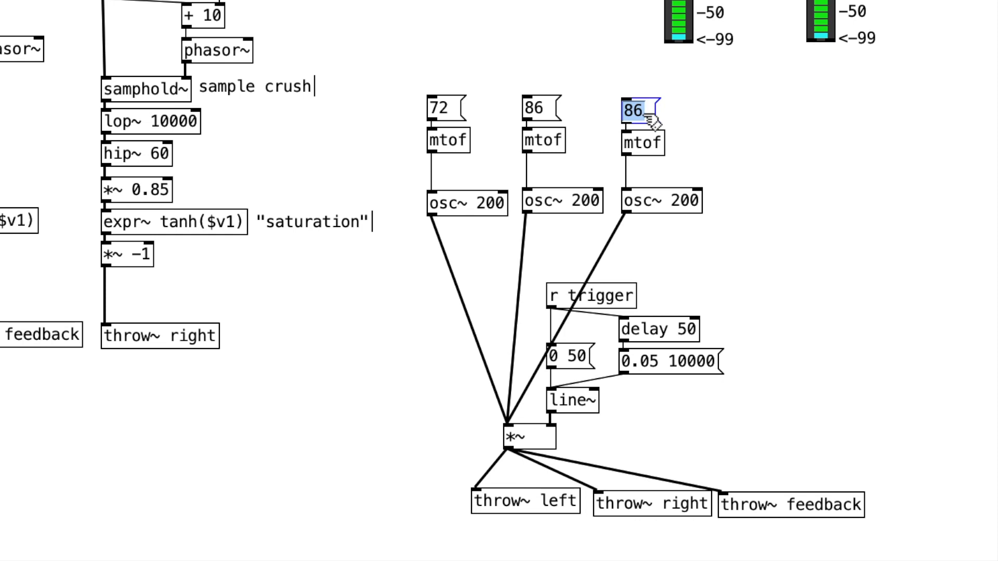
click(687, 140)
key(super+e)
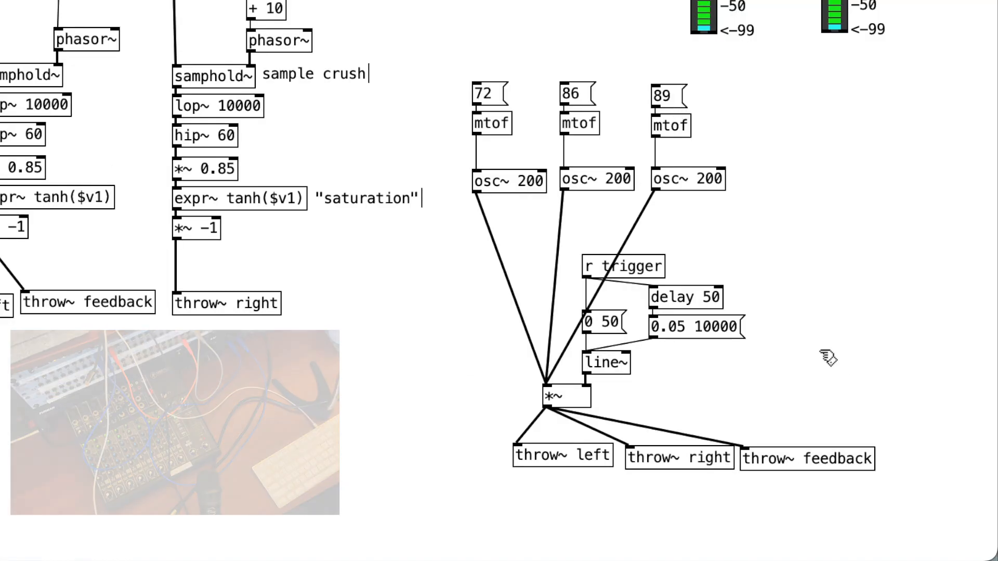
- Shift the envelope, *~ and throw~ objects down and to the right, and lower the oscillator chains
drag(885, 479, 351, 249)
drag(555, 386, 659, 451)
drag(728, 213, 448, 84)
drag(503, 183, 501, 264)
click(550, 117)
- Spread the second and third oscillator chains farther from the first to leave gaps between them
drag(751, 186, 513, 150)
drag(817, 272, 564, 167)
drag(595, 256, 614, 253)
drag(794, 273, 679, 149)
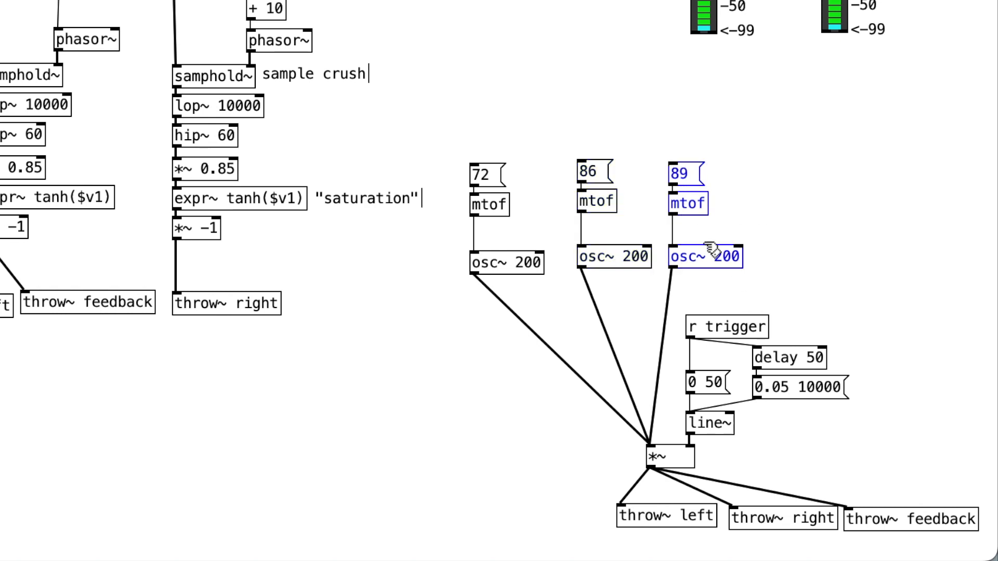
drag(707, 259, 739, 255)
- Duplicate the 72, 86 and 89 messages beside their originals, shifting the second chain and envelope group right to make room
drag(826, 210, 689, 183)
mouse_move(772, 183)
mouse_down()
mouse_move(560, 148)
mouse_move(470, 153)
mouse_move(540, 177)
mouse_up()
key(ctrl+d)
drag(845, 267, 575, 141)
drag(584, 167, 604, 167)
click(810, 335)
drag(852, 309, 691, 440)
drag(739, 329, 799, 326)
drag(830, 171, 790, 173)
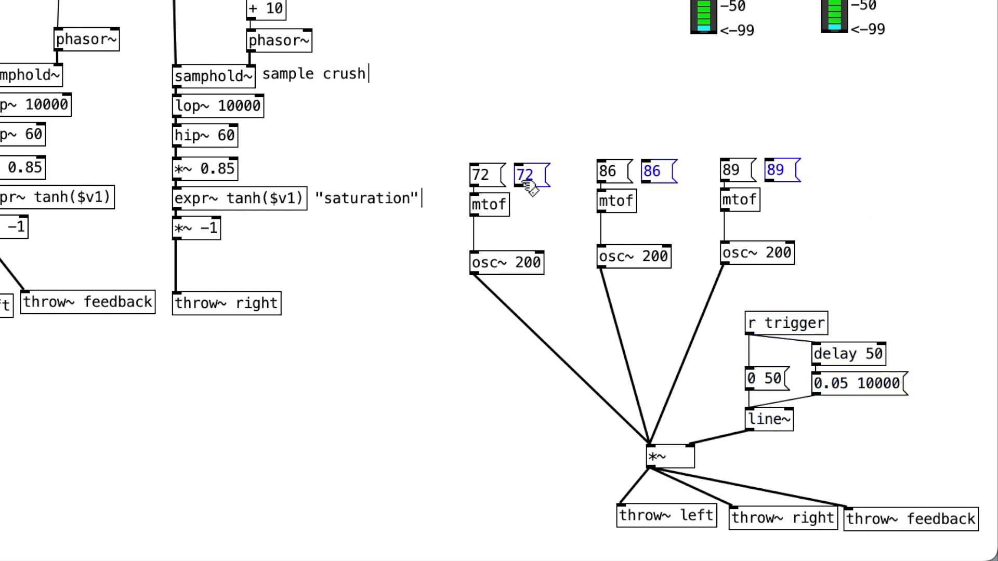
- Duplicate the note messages again for a third set, and connect all the copies to their respective mtof objects
key(ctrl+d)
drag(541, 193, 569, 181)
drag(855, 205, 476, 203)
click(767, 182)
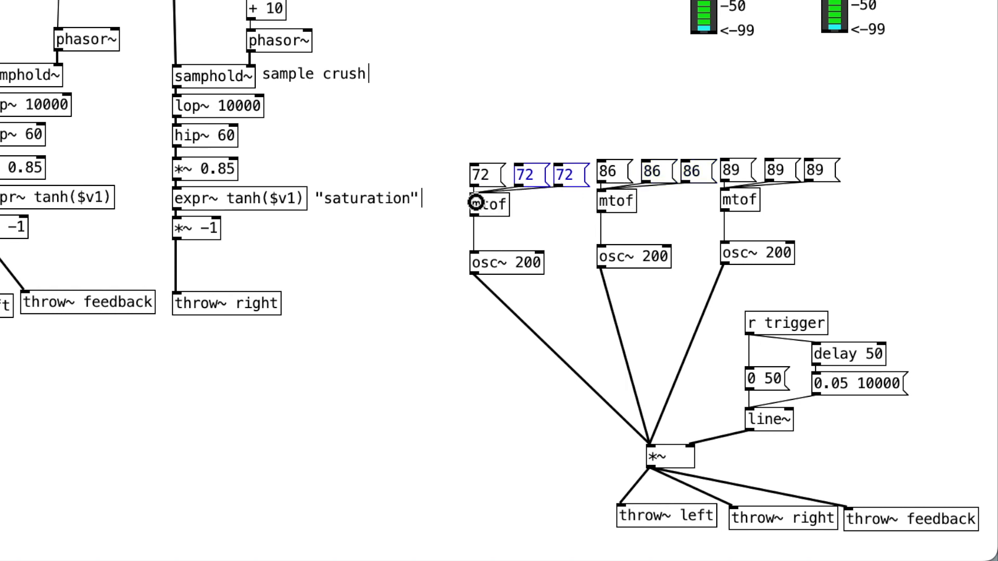
- Nudge all nine note messages upward to leave more space above the mtof objects
drag(461, 140, 857, 187)
key(Up)
key(Up)
key(Up)
key(Up)
key(Up)
key(Up)
key(Up)
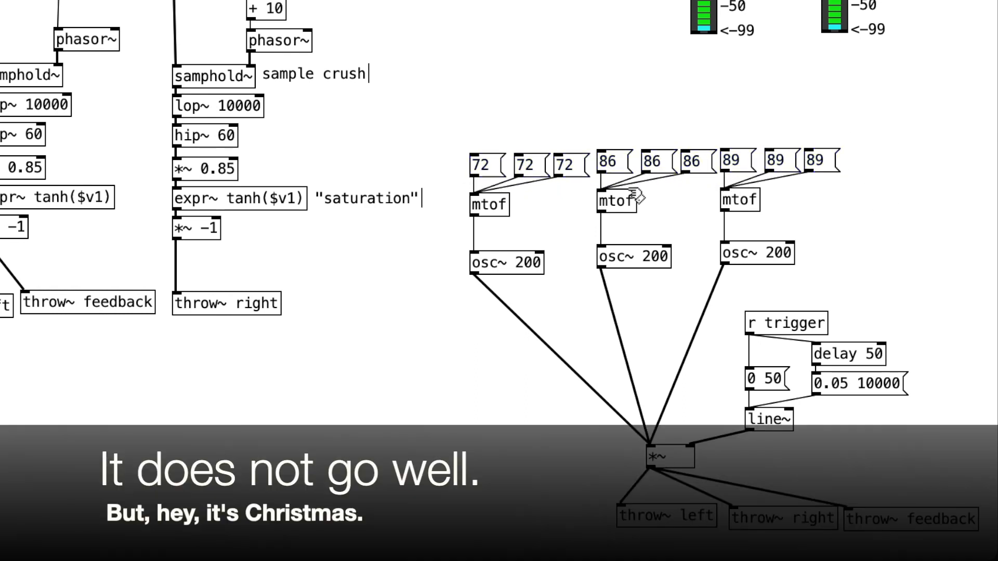
- Set the second oscillator's second message to 87 and the third oscillator's to 91, and trigger them to hear the chord
double_click(525, 164)
double_click(652, 163)
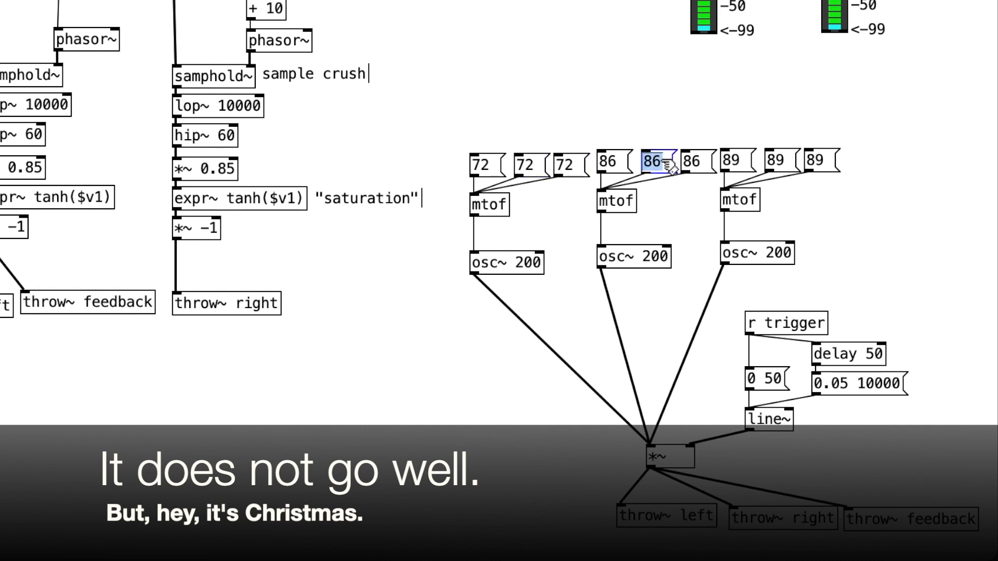
text(87)
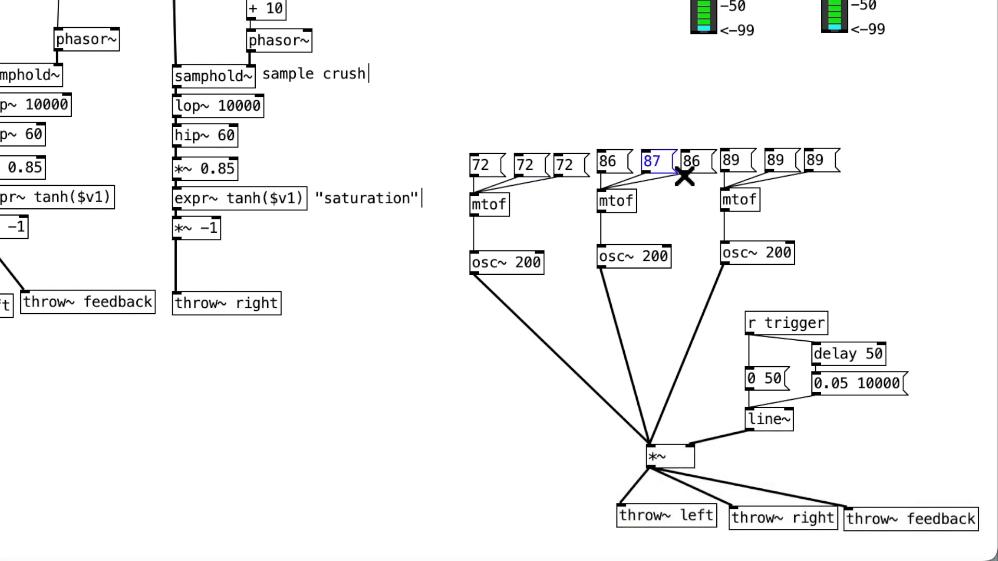
double_click(788, 164)
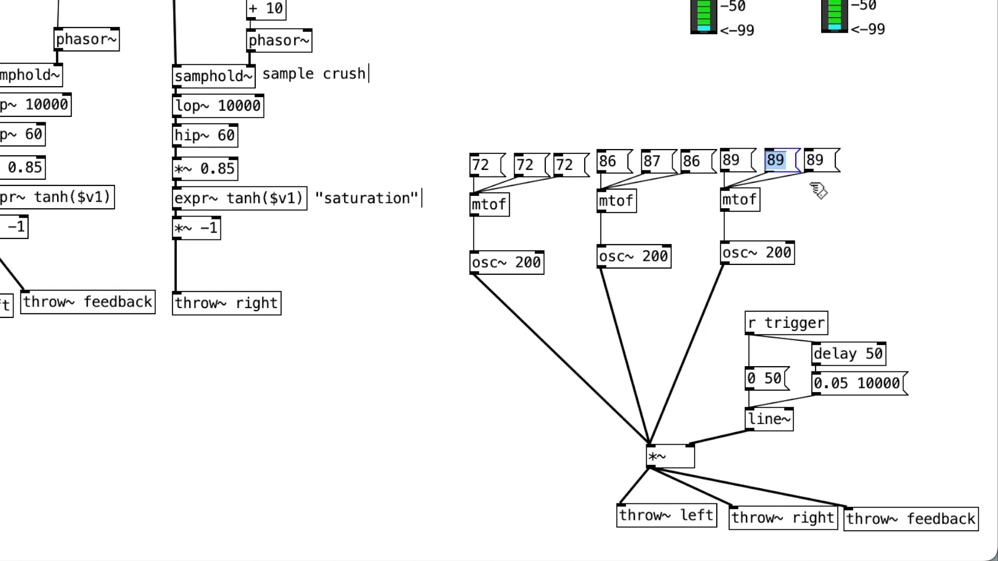
text(91)
click(848, 229)
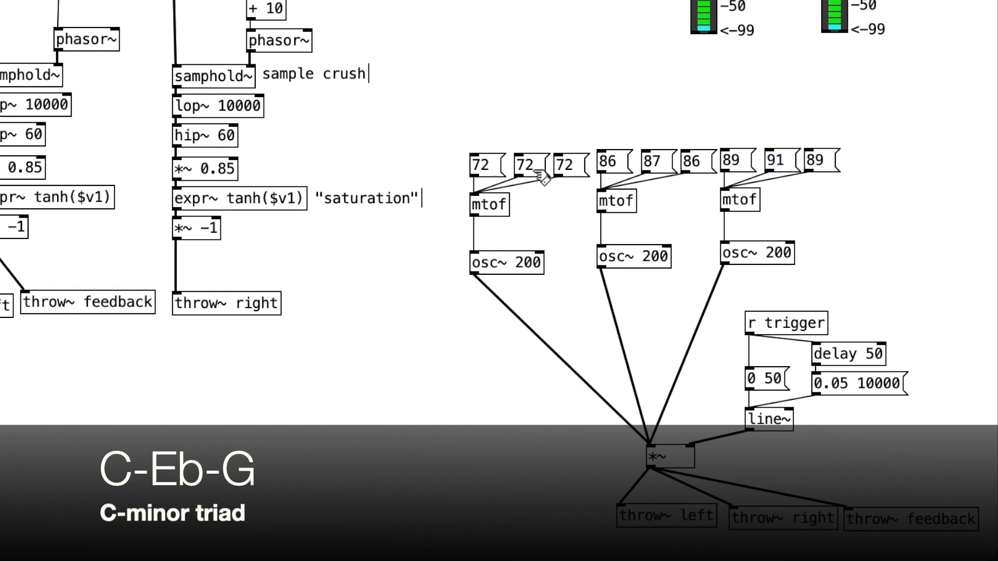
click(652, 162)
click(783, 166)
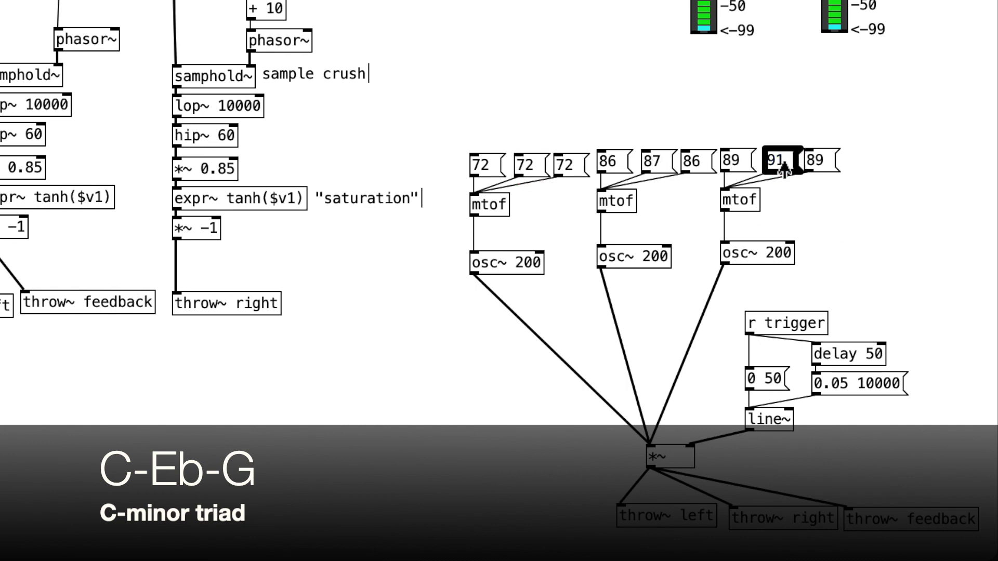
- Set the first oscillator's third note message to 67 and trigger it
double_click(570, 166)
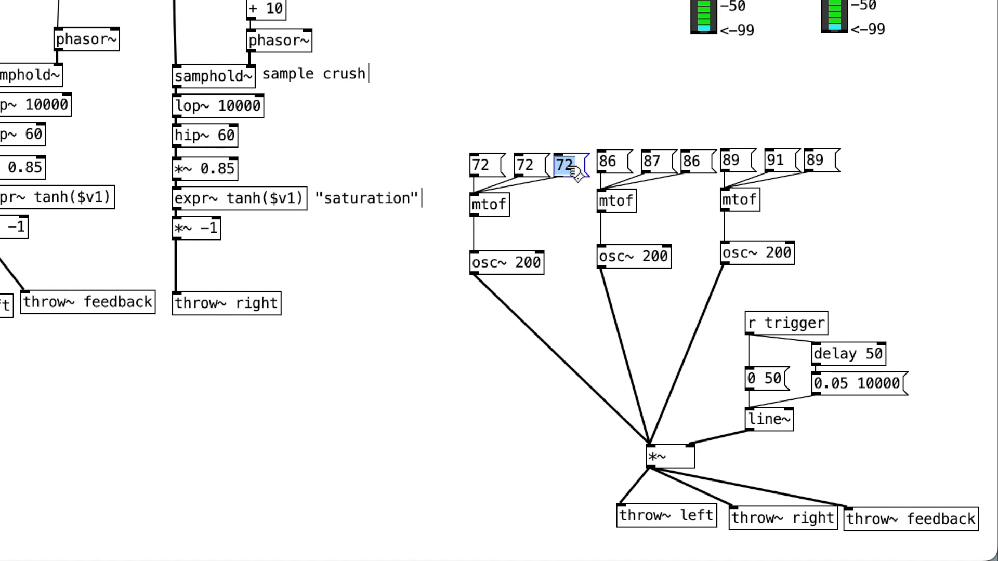
text(67)
click(562, 114)
click(567, 165)
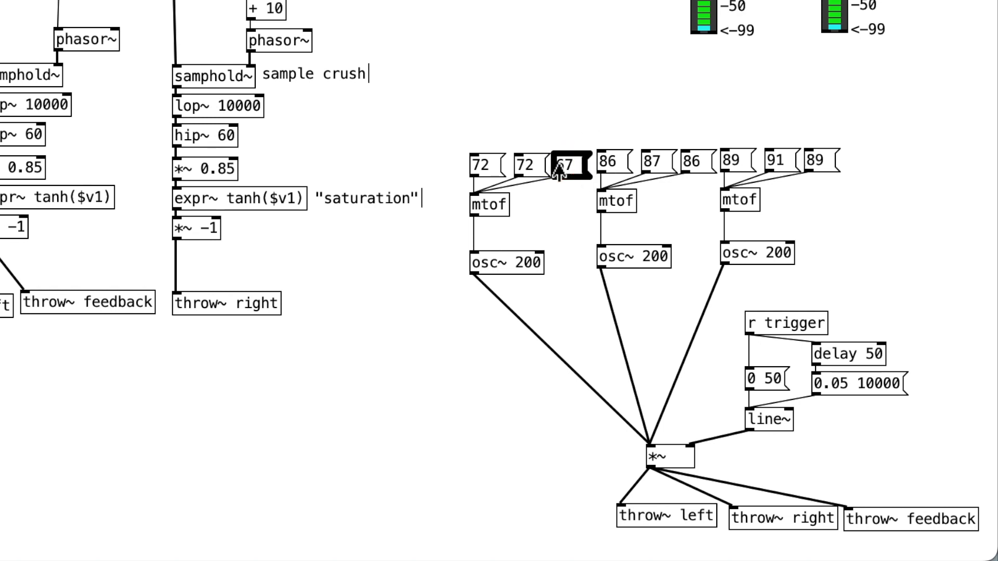
- Set the second oscillator's third note message to 87 and audition it against the other chord notes
double_click(702, 167)
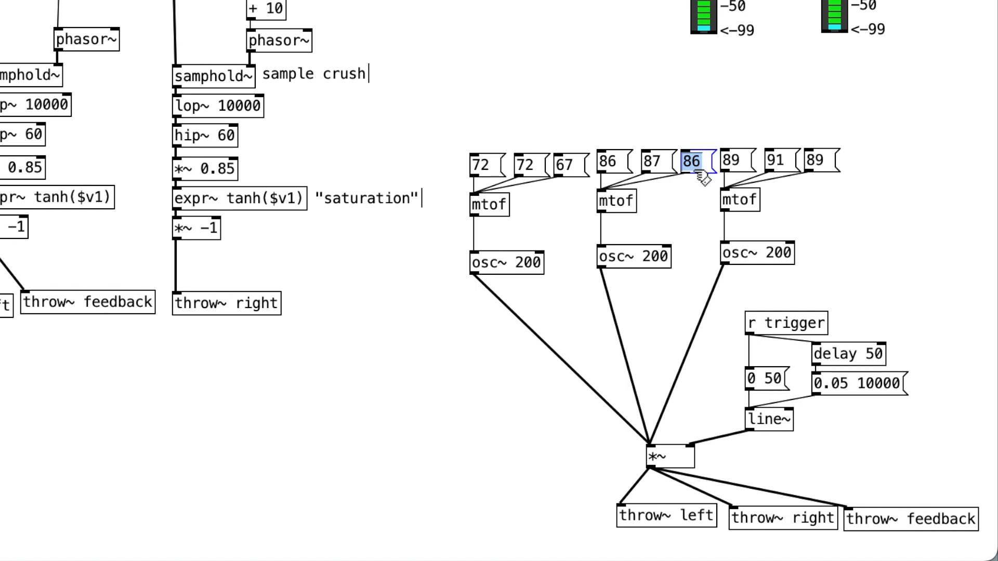
text(87)
click(691, 107)
click(694, 166)
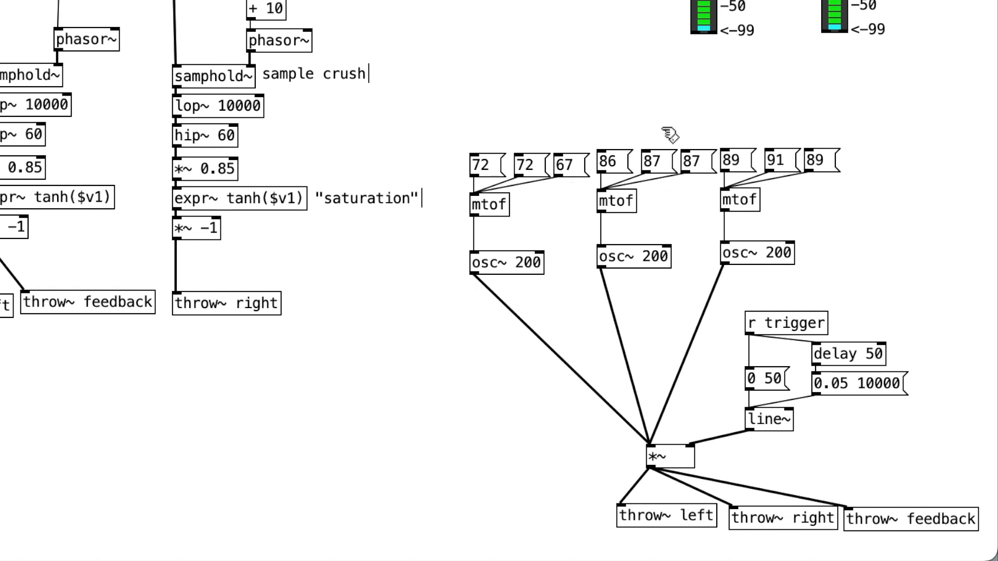
super+click(566, 166)
click(708, 170)
click(619, 167)
click(685, 165)
- Set the third oscillator's third note message to 83 and trigger it
key(super+e)
double_click(829, 168)
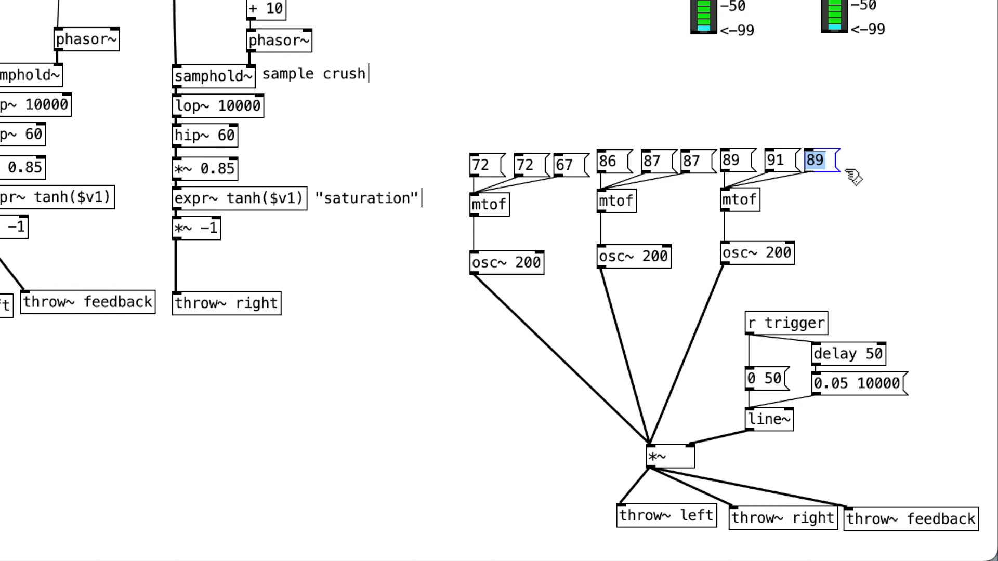
text(93)
key(super+e)
click(813, 166)
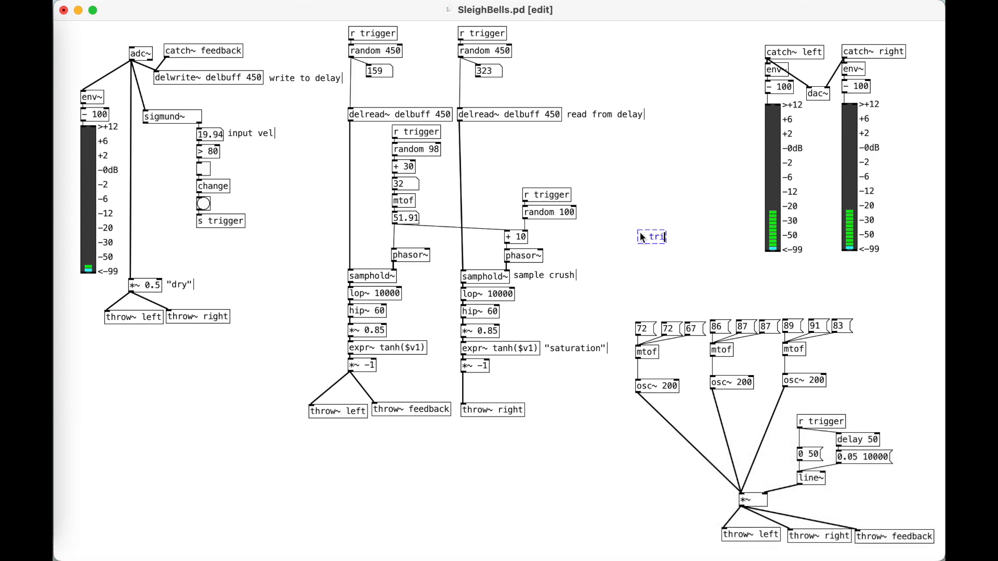
- Add a connected chain of r trigger, f and + 1 objects above the note messages
text(gger)
key(super+1)
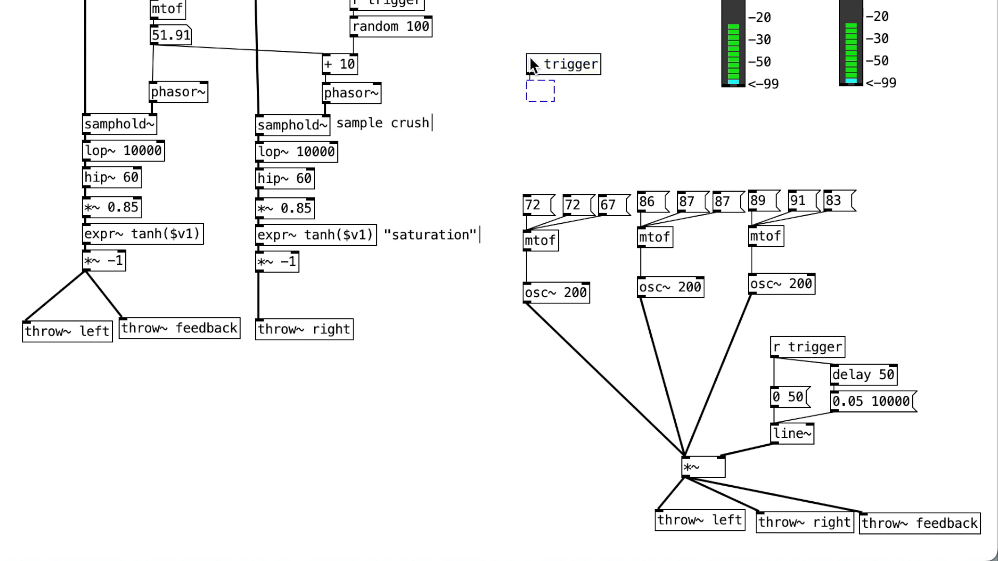
text(f)
key(super+1)
text(+ 1)
click(550, 141)
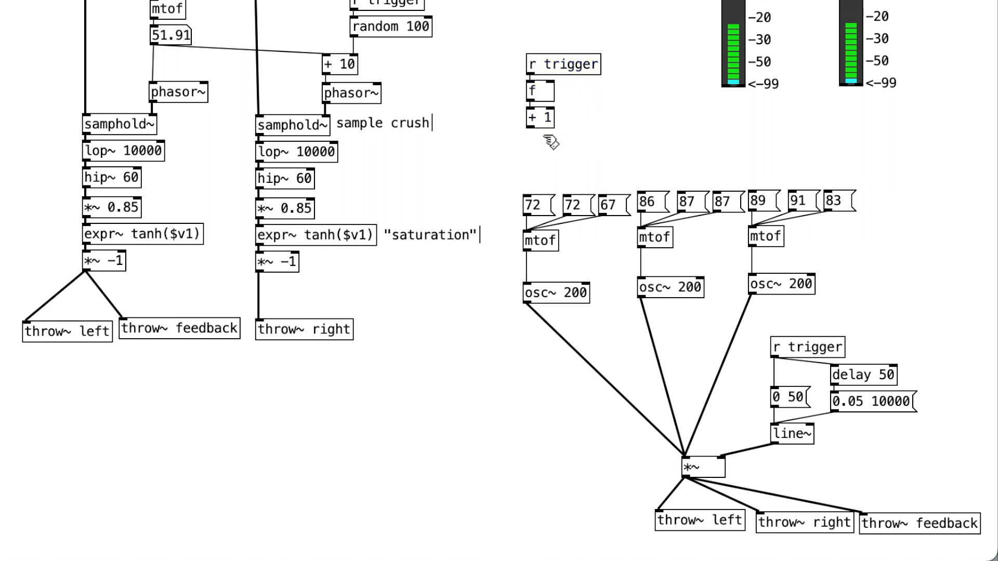
- Feed + 1 back into the right inlet of f, and add a connected % 3 object and number box below it
drag(527, 127, 550, 84)
double_click(546, 120)
key(super+1)
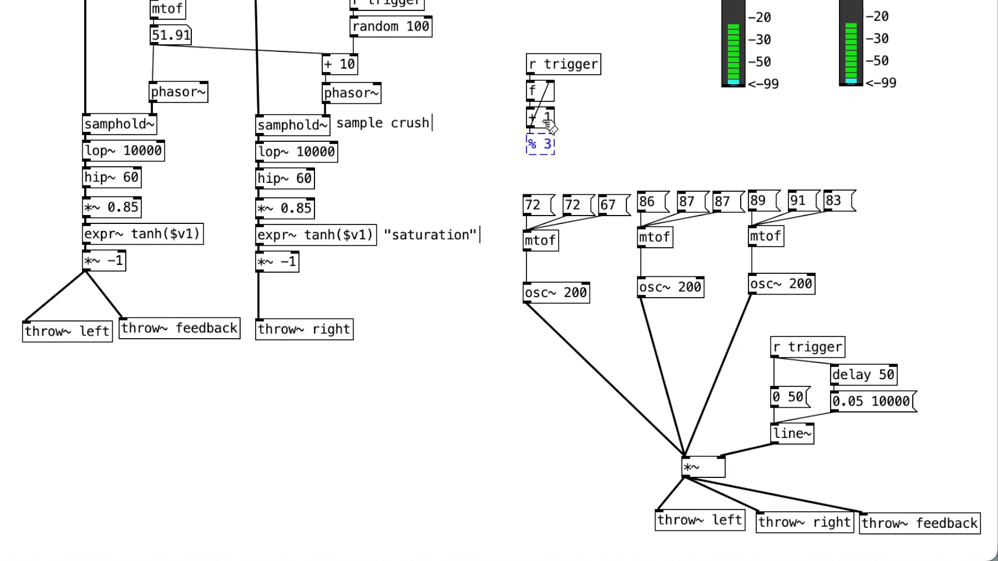
key(super+3)
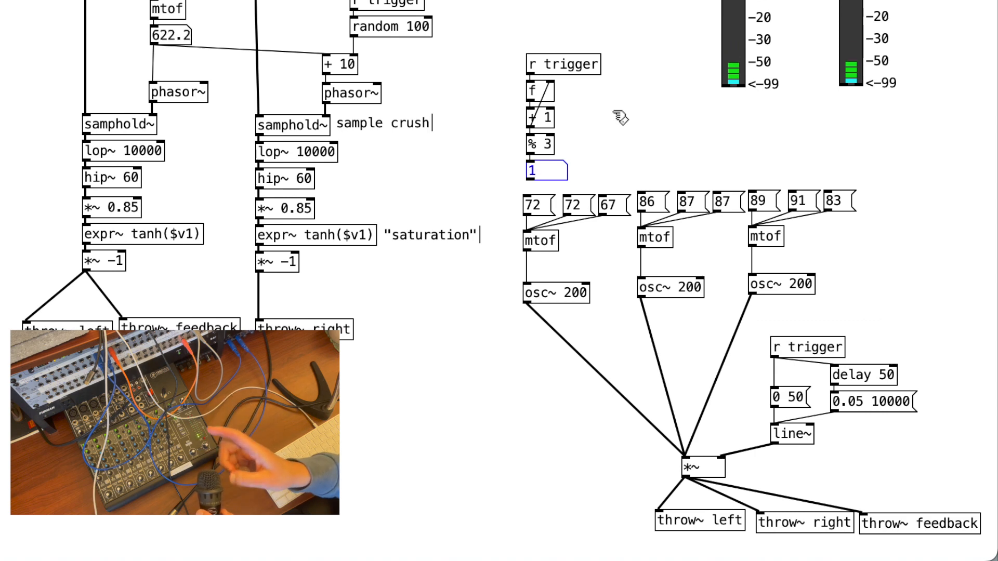
- Shift the trigger counter chain upward and add a connected sel 0 1 2 object below its number box
drag(606, 162, 546, 26)
click(593, 99)
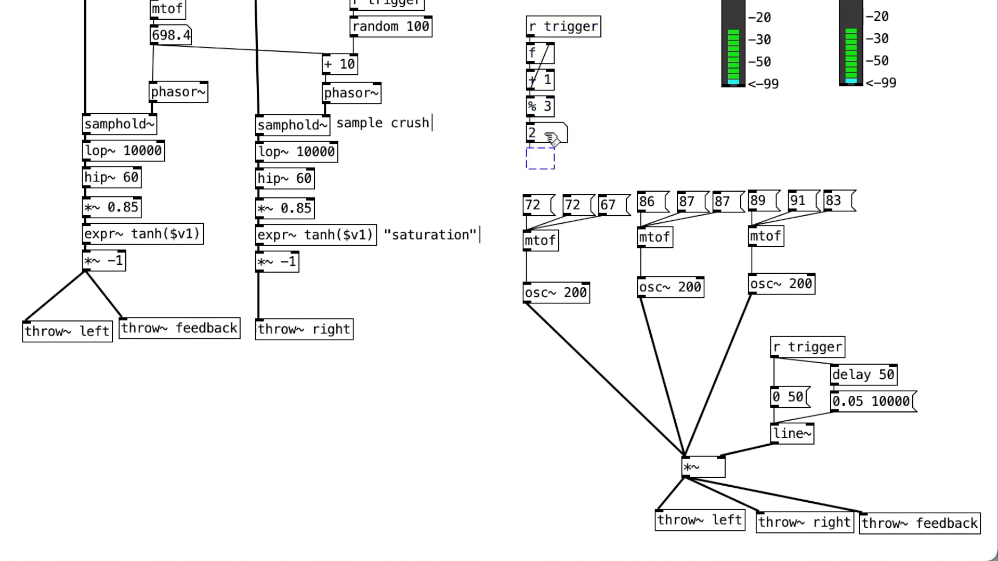
text(0 1 2)
click(630, 161)
- Wire the sel outlets to the three oscillators' note messages, moving the counter chain further up for room
drag(529, 169, 530, 211)
drag(530, 169, 754, 196)
drag(552, 167, 566, 197)
drag(609, 163, 552, 0)
drag(564, 124, 706, 189)
click(564, 122)
drag(563, 121, 602, 200)
drag(586, 120, 834, 197)
drag(587, 119, 794, 193)
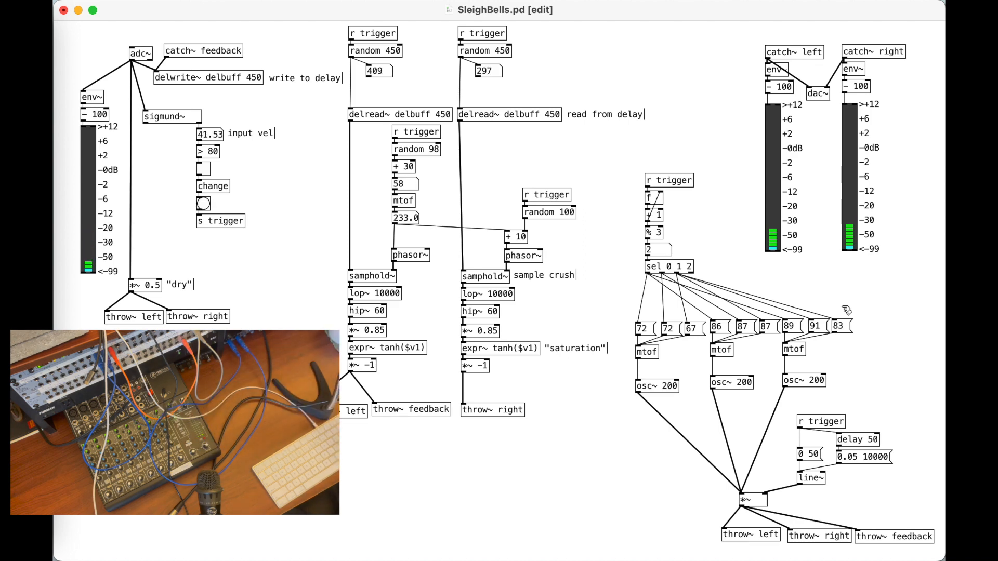
- Widen the sel 0 1 2 box and reroute the 91 message's connection from its third outlet to its second
drag(693, 266, 748, 269)
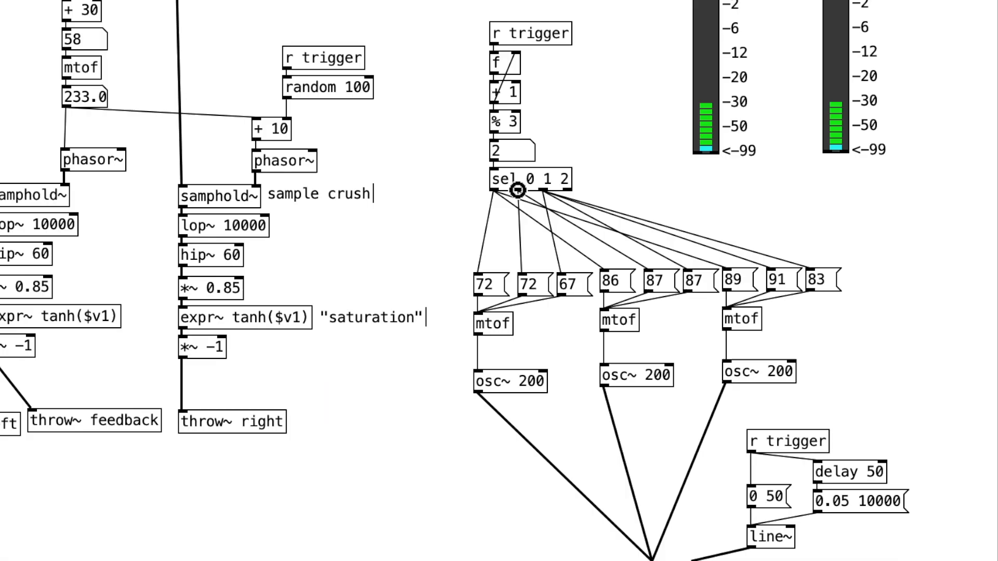
drag(667, 184, 676, 185)
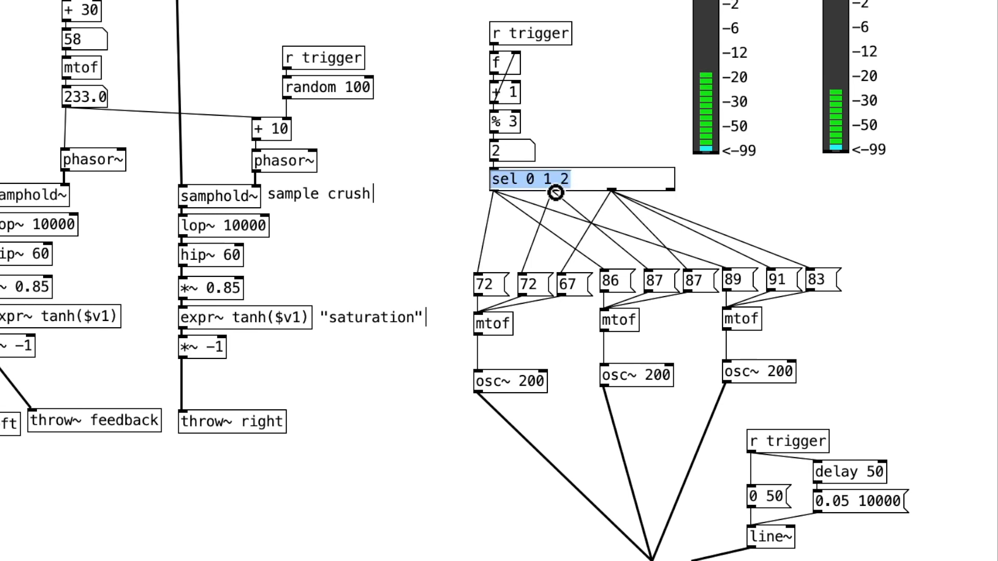
click(566, 200)
click(700, 239)
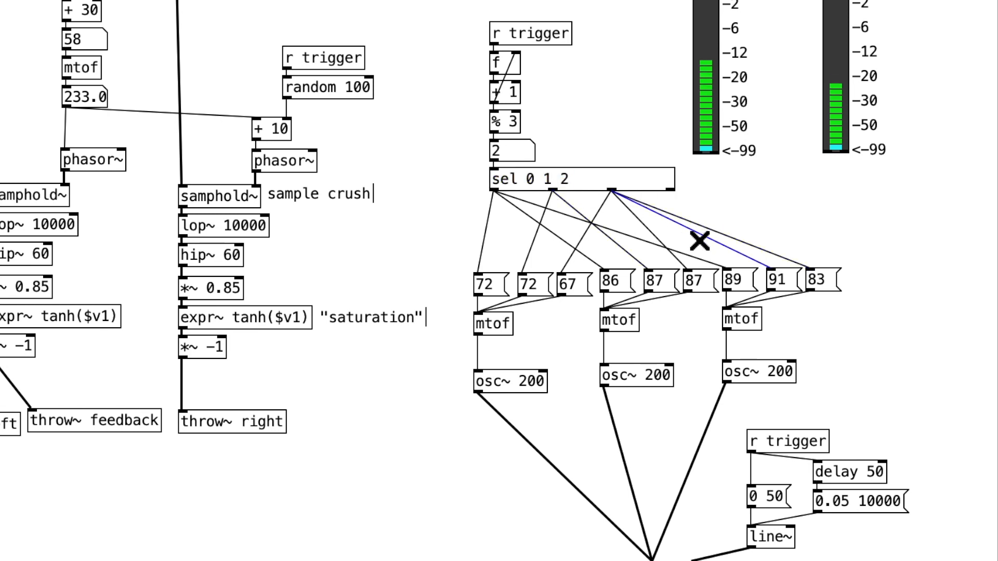
key(BackSpace)
drag(555, 190, 783, 271)
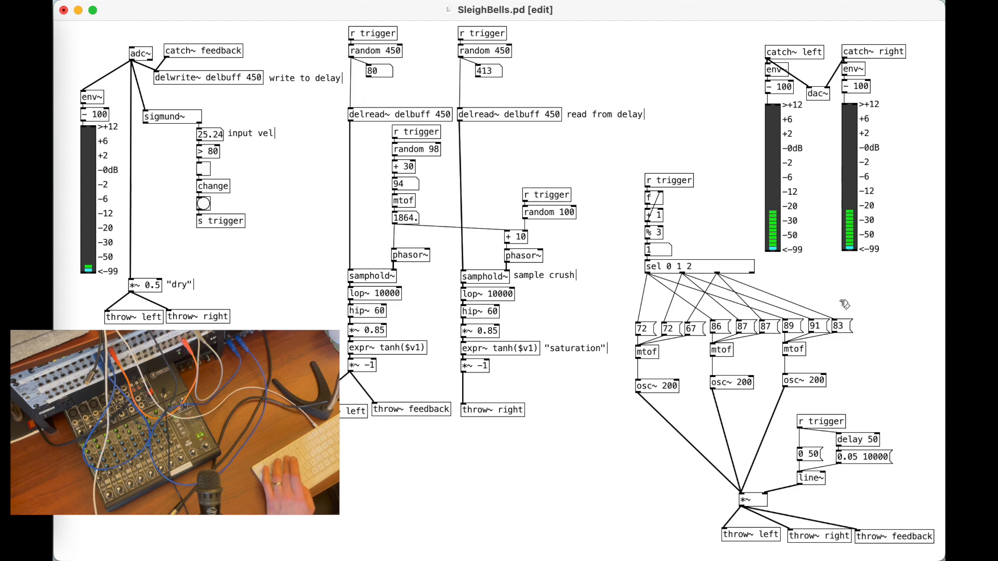
- Add the comment "triggering chords" above the third oscillator's note messages
key(super+5)
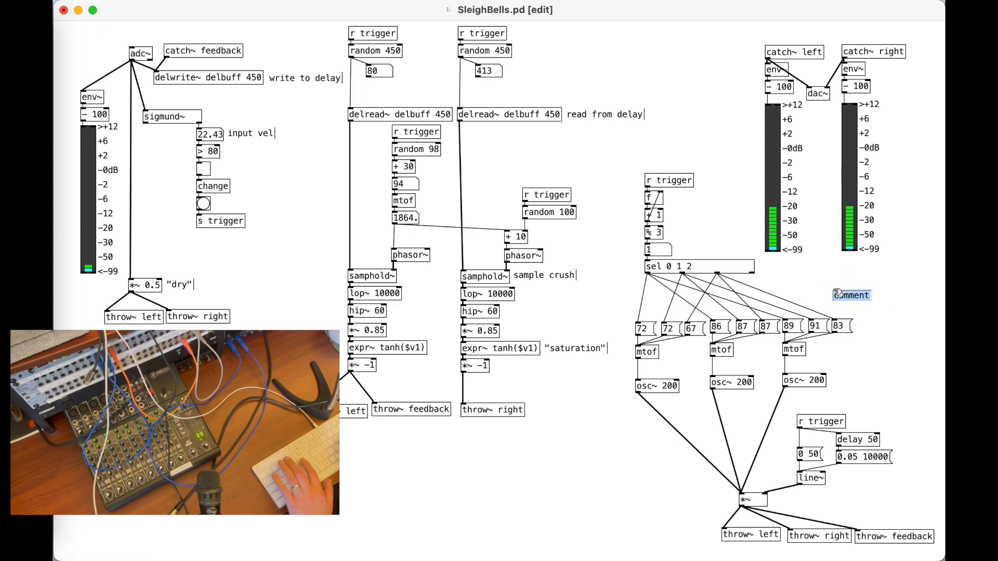
text(triggering chords)
click(831, 294)
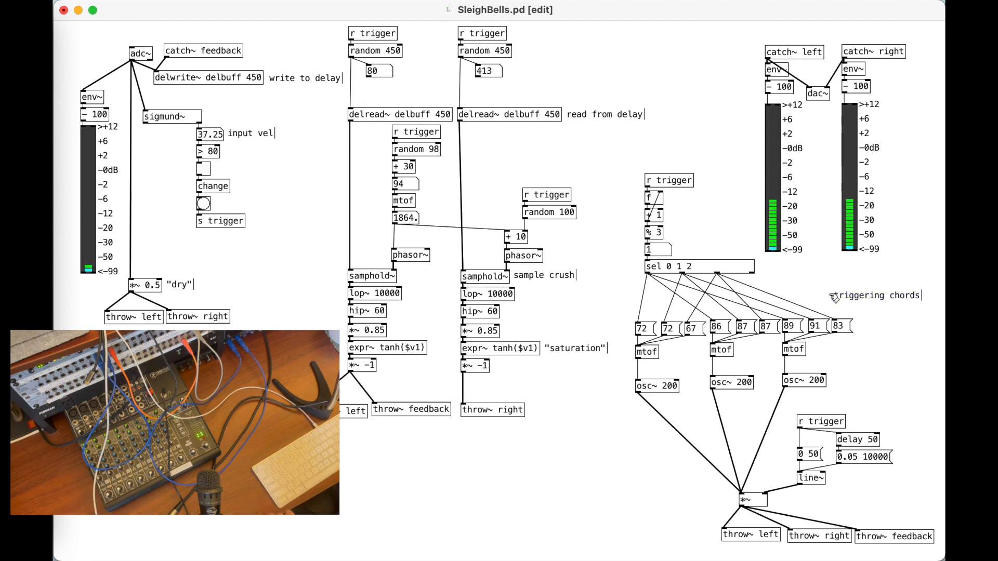